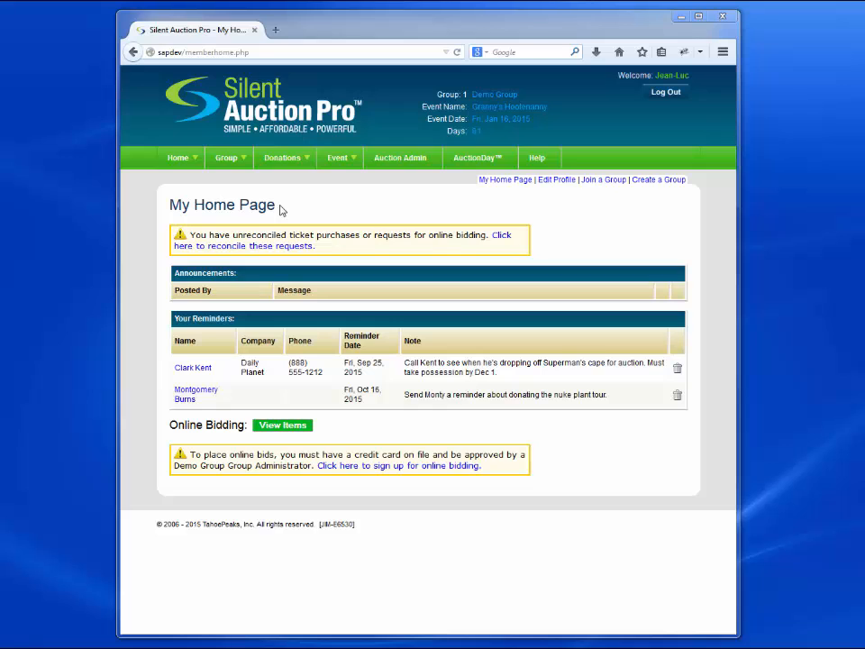
# Open the event's table assignments, expand the unassigned party mus123 and name it Clue People
pyautogui.moveTo(339, 164)
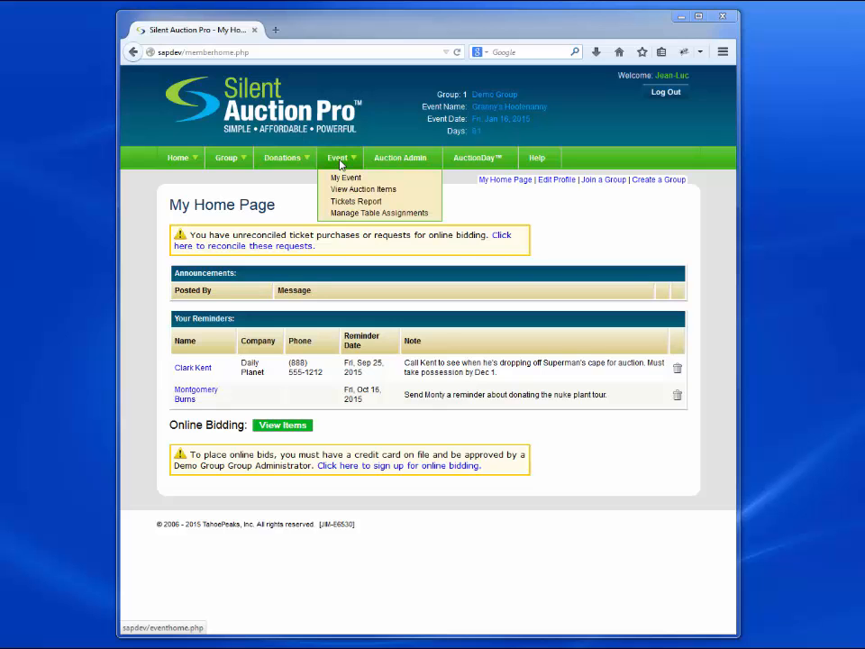
pyautogui.click(353, 213)
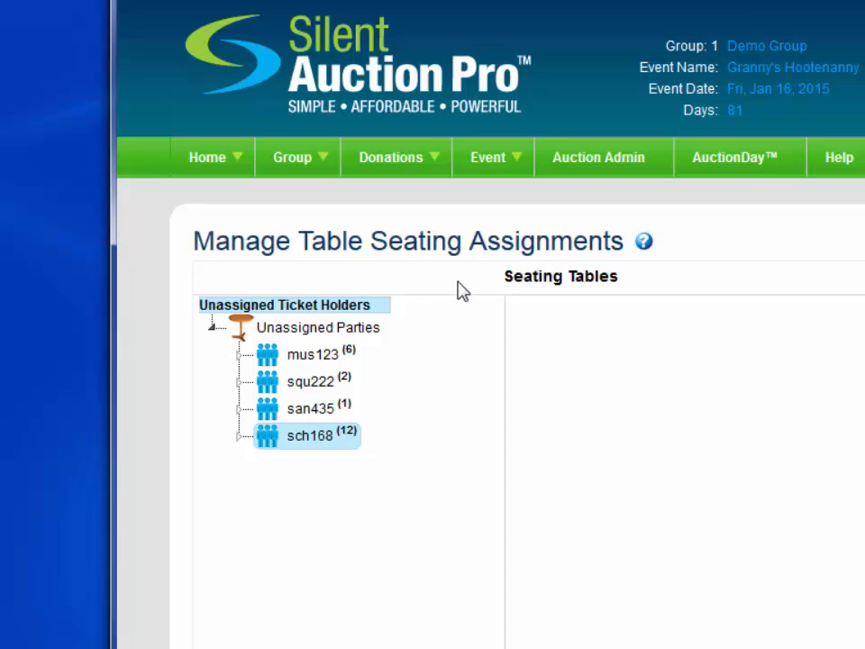
pyautogui.click(242, 358)
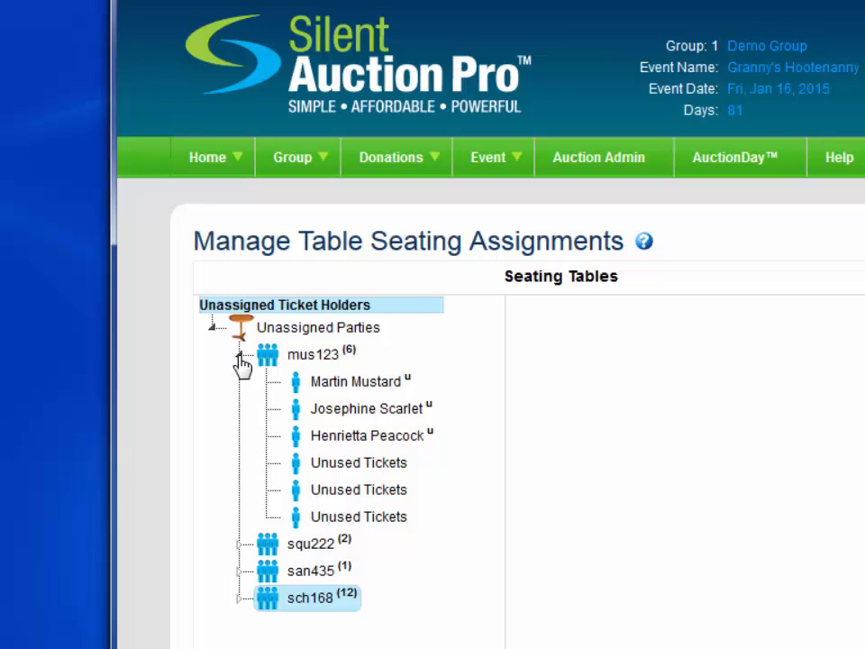
pyautogui.rightClick(301, 359)
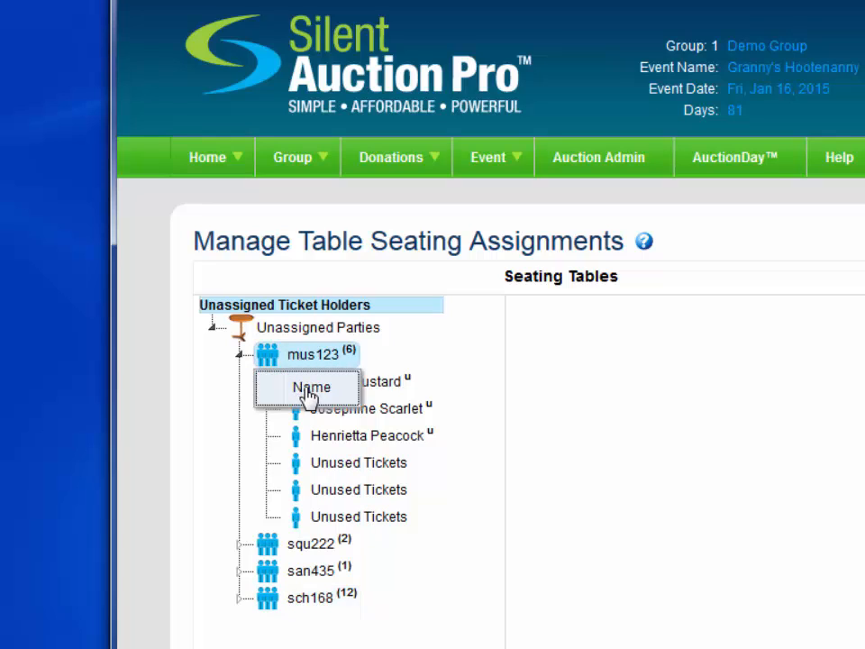
pyautogui.click(310, 387)
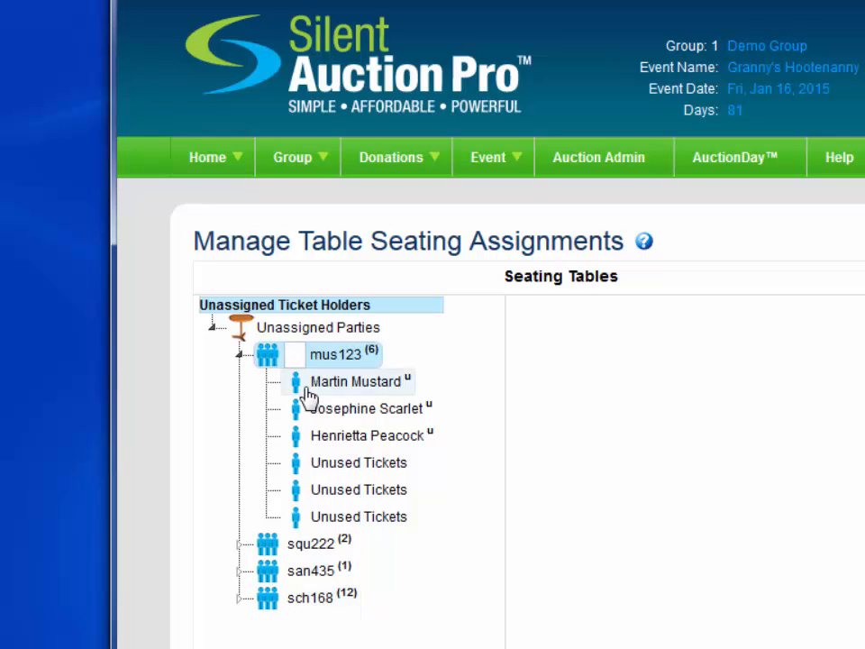
pyautogui.write('Clue Pe')
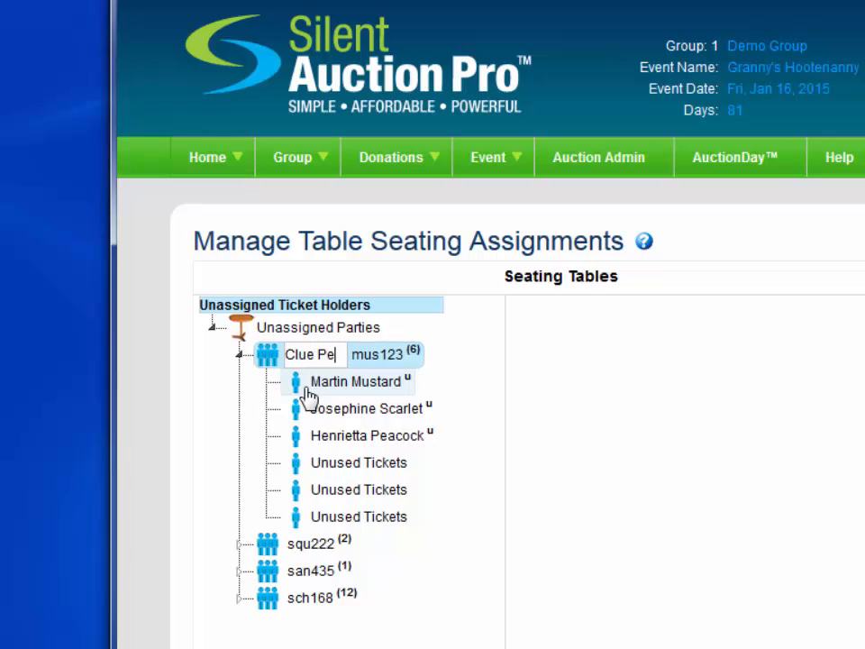
pyautogui.write('ople')
pyautogui.press('Return')
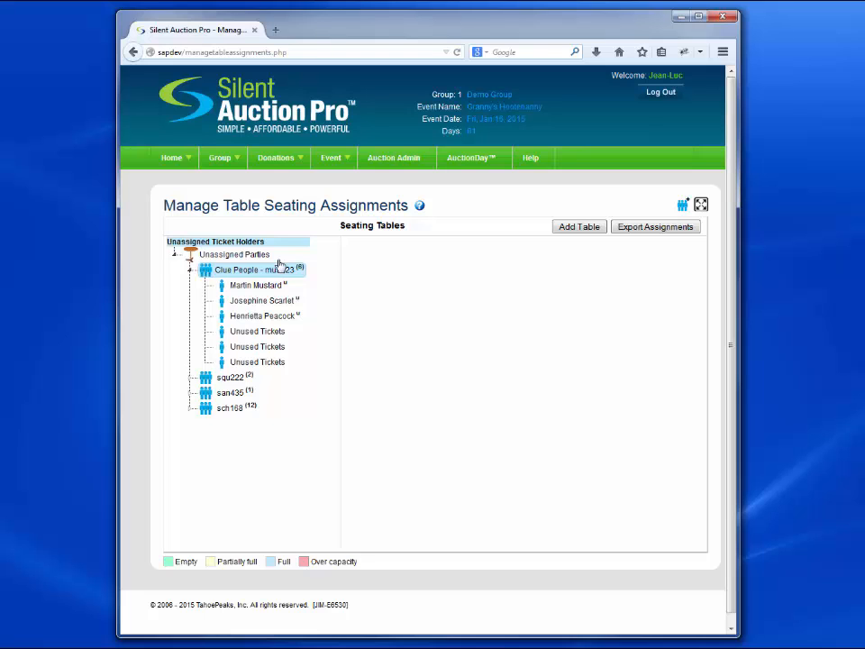
# Add 10 seating tables with 8 seats at each table
pyautogui.click(572, 228)
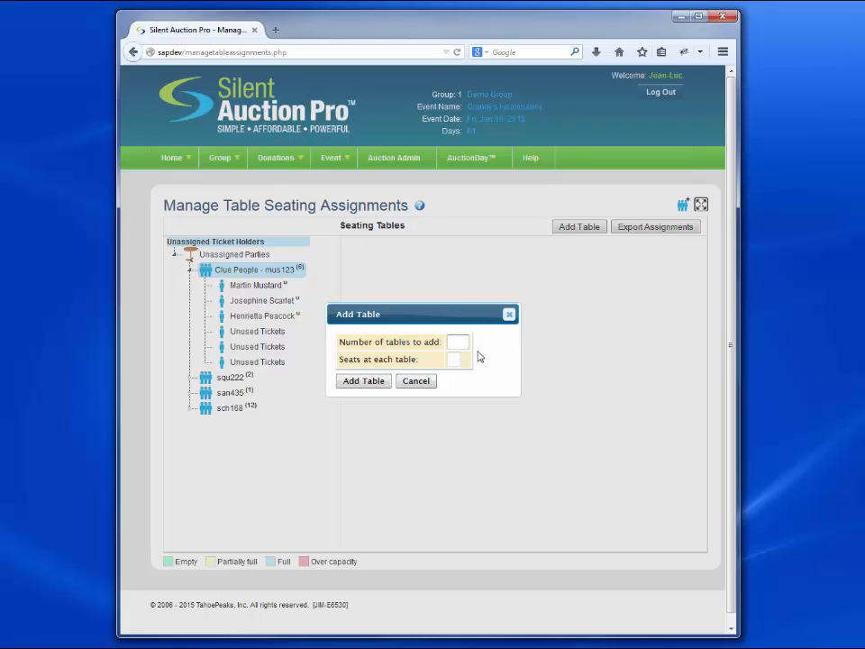
pyautogui.write('10')
pyautogui.click(433, 364)
pyautogui.click(452, 360)
pyautogui.write('8')
pyautogui.click(365, 382)
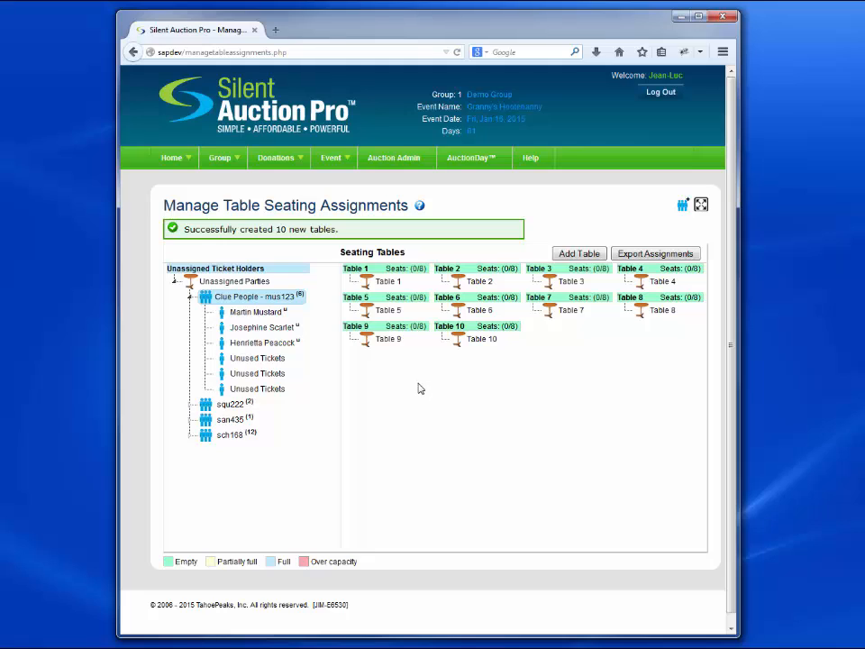
# Rename Table 1 as Clue Table
pyautogui.rightClick(382, 285)
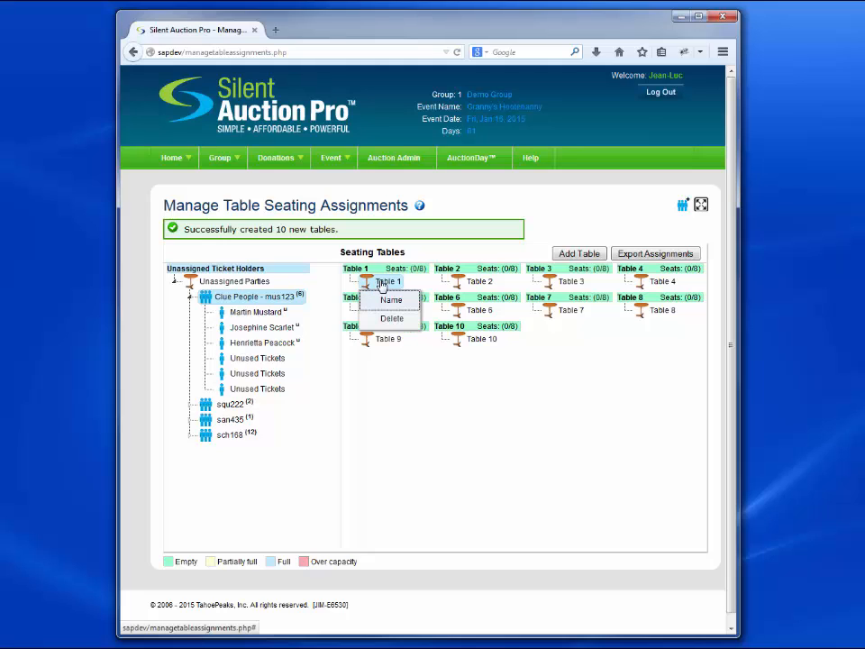
pyautogui.click(386, 300)
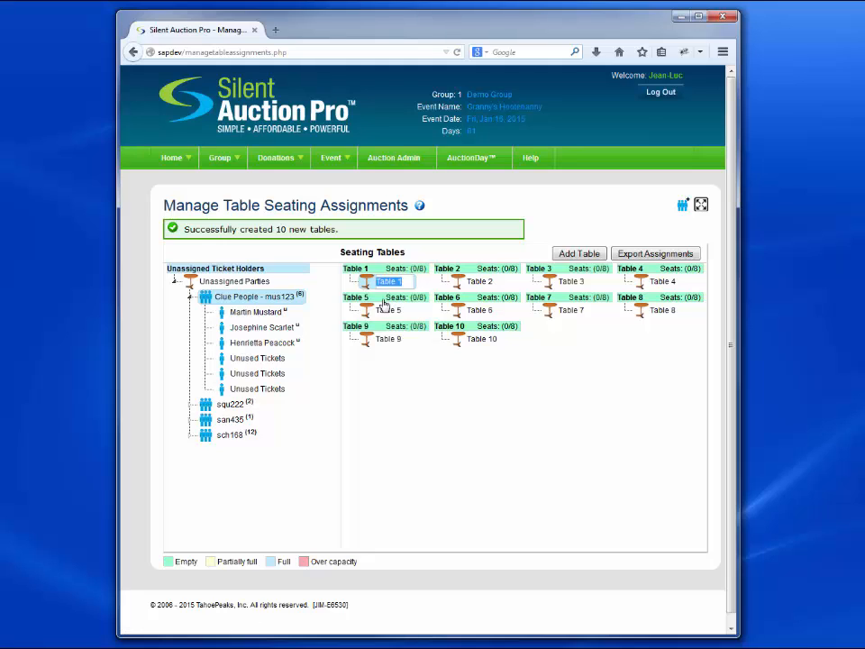
pyautogui.write('Clue Table')
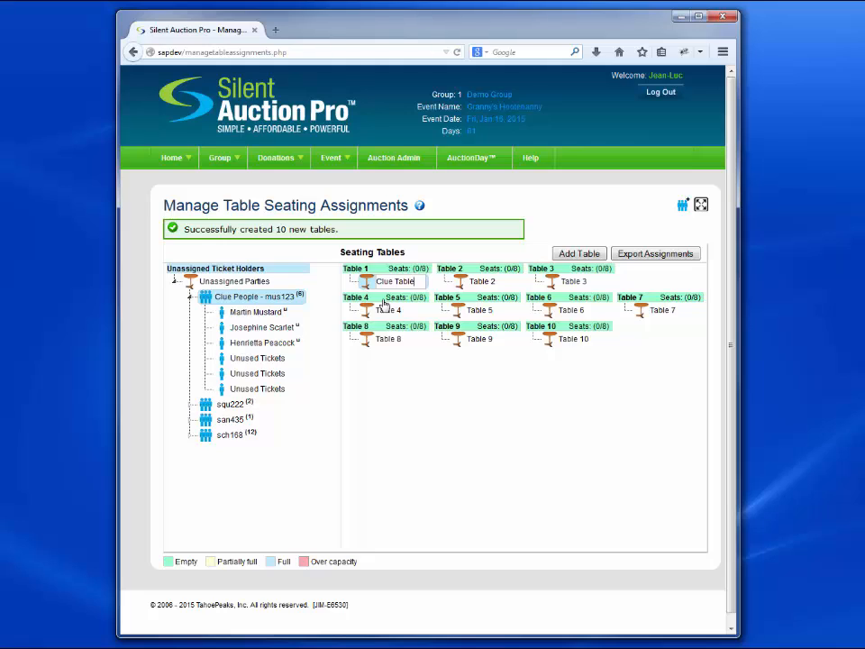
pyautogui.press('Return')
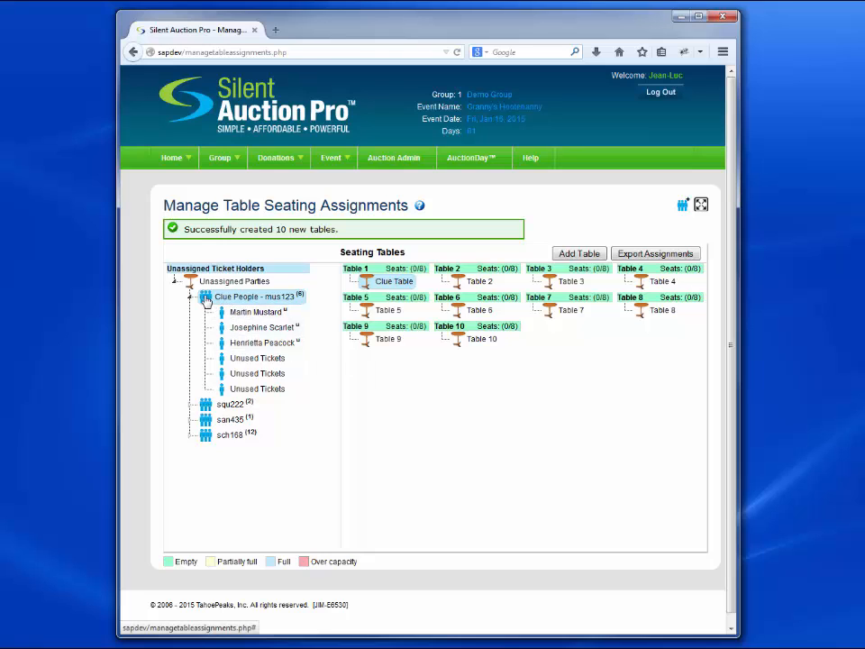
# Seat the unassigned Clue People and squ222 parties at the Clue Table and expand the squ222 party
pyautogui.moveTo(206, 300); pyautogui.dragTo(368, 285)
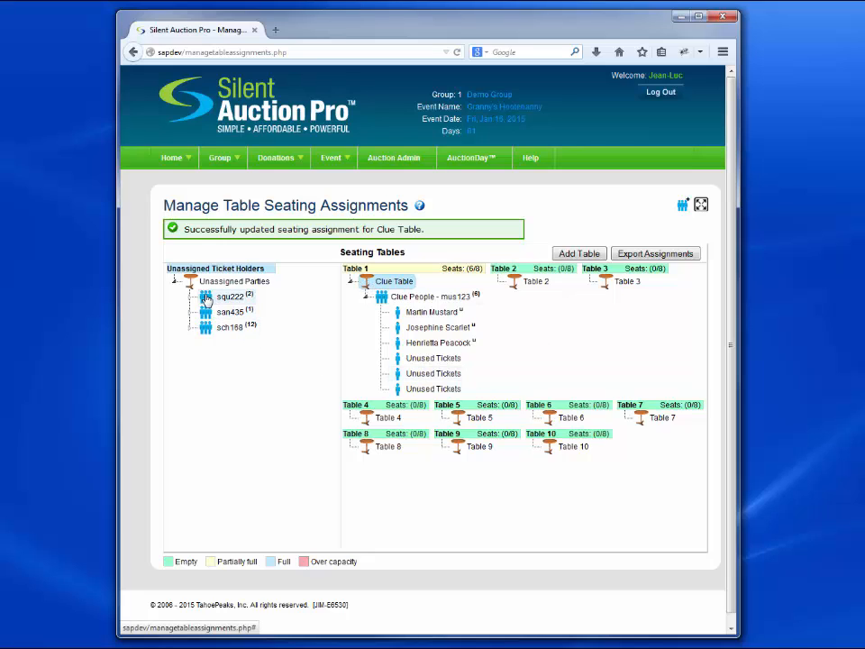
pyautogui.moveTo(207, 298); pyautogui.dragTo(368, 285)
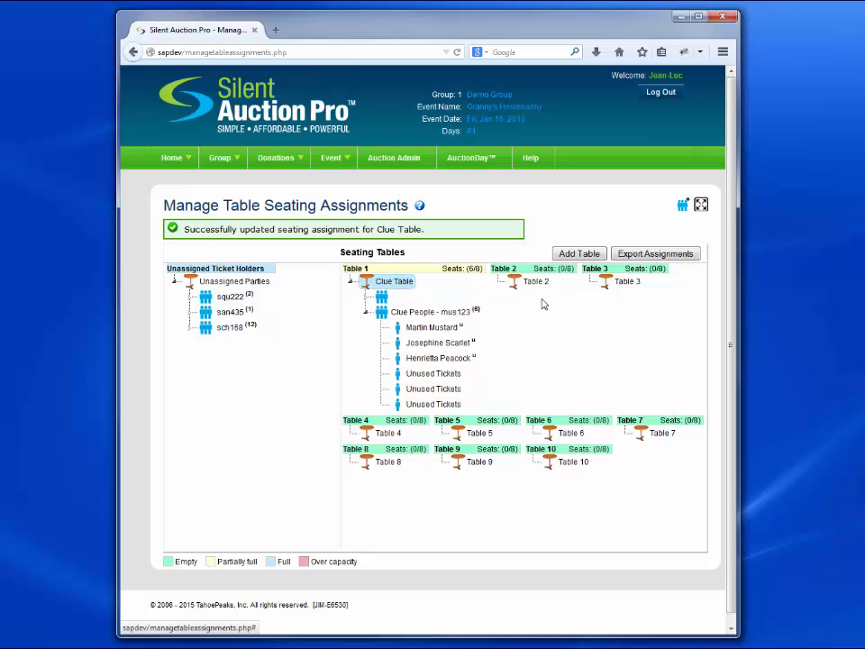
pyautogui.click(366, 297)
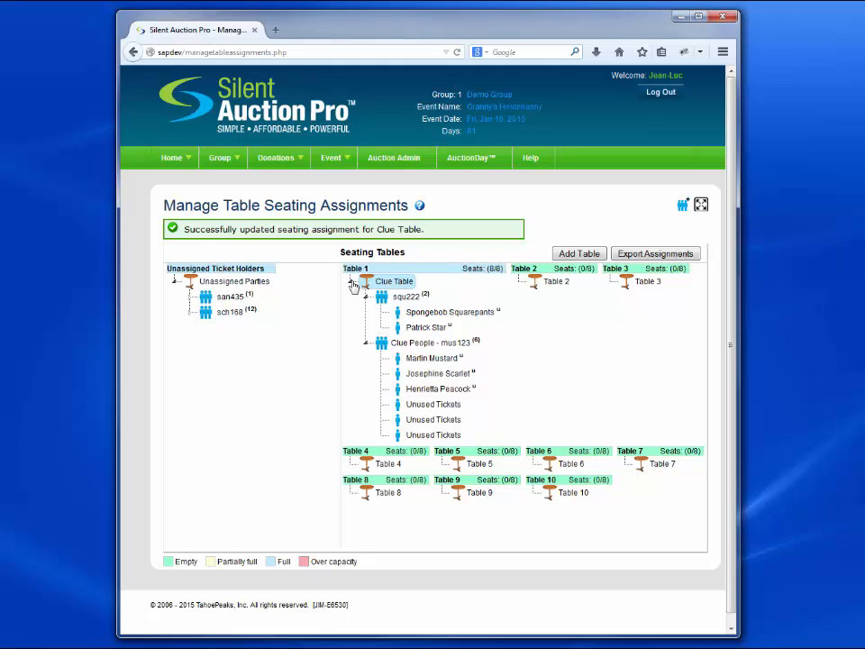
# Try seating the san435 party at the Clue Table, refresh the page and move that party to Table 2
pyautogui.moveTo(231, 296); pyautogui.dragTo(396, 282)
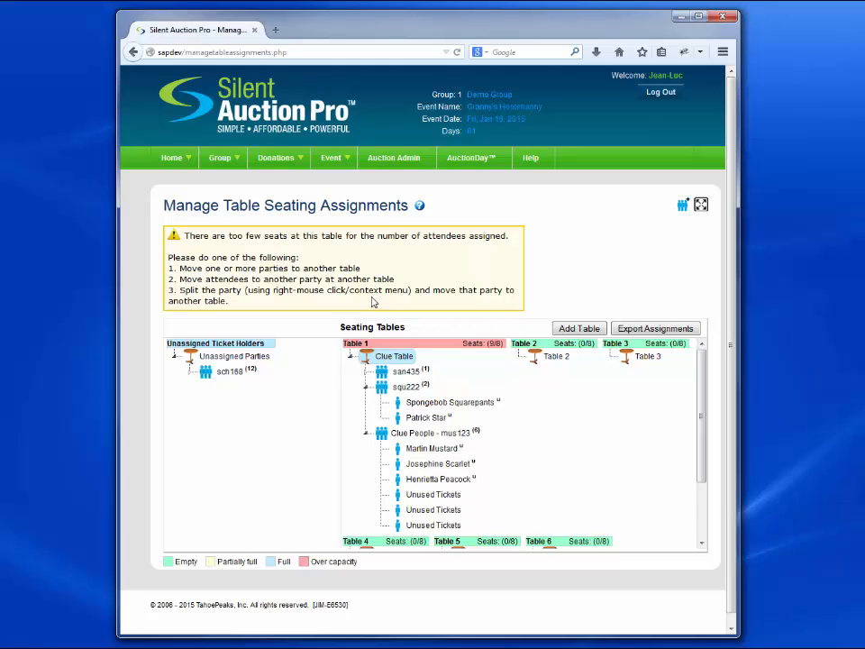
pyautogui.click(457, 52)
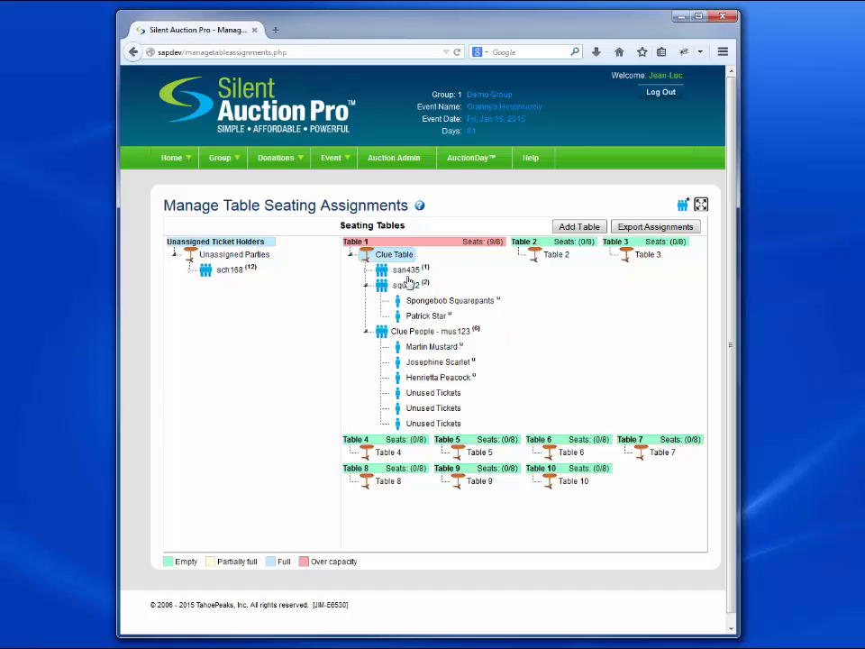
pyautogui.moveTo(382, 275); pyautogui.dragTo(541, 277)
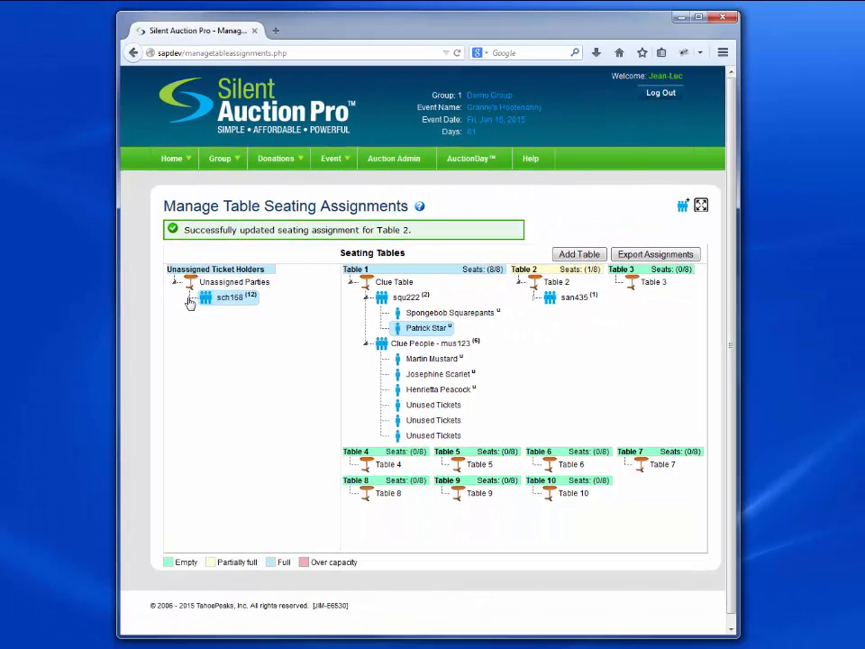
# Split the fourth and last attendees plus three unused tickets from sch168 into a new party, and move the fifth attendee there too
pyautogui.click(189, 298)
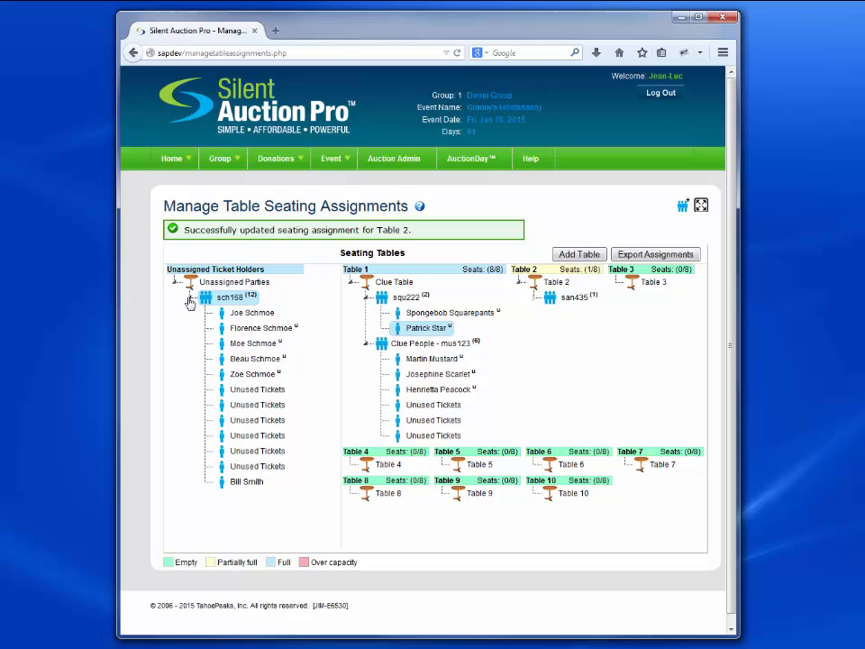
pyautogui.click(219, 361)
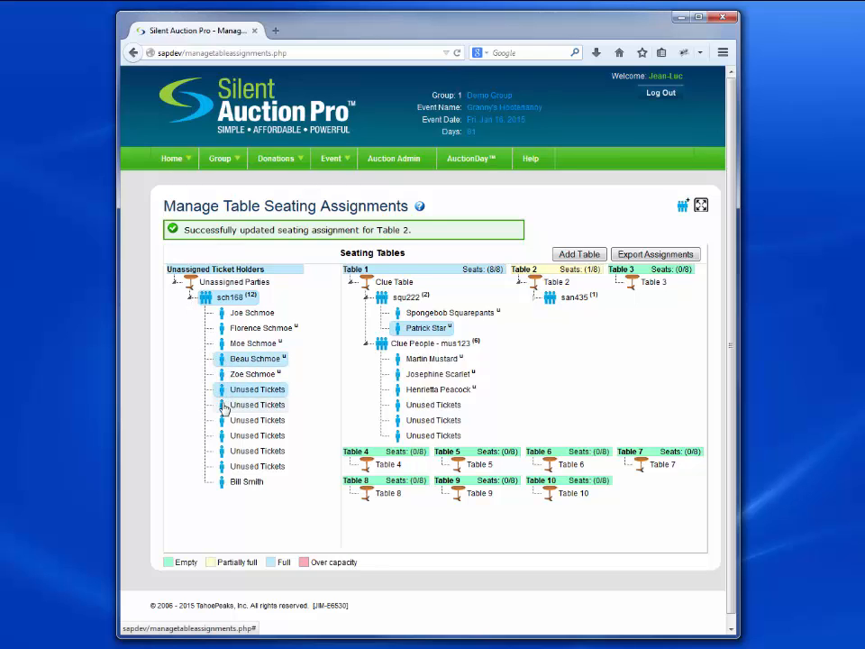
pyautogui.keyDown('ctrl'); pyautogui.click(223, 405); pyautogui.keyUp('ctrl')
pyautogui.keyDown('ctrl'); pyautogui.click(221, 421); pyautogui.keyUp('ctrl')
pyautogui.keyDown('ctrl'); pyautogui.click(224, 485); pyautogui.keyUp('ctrl')
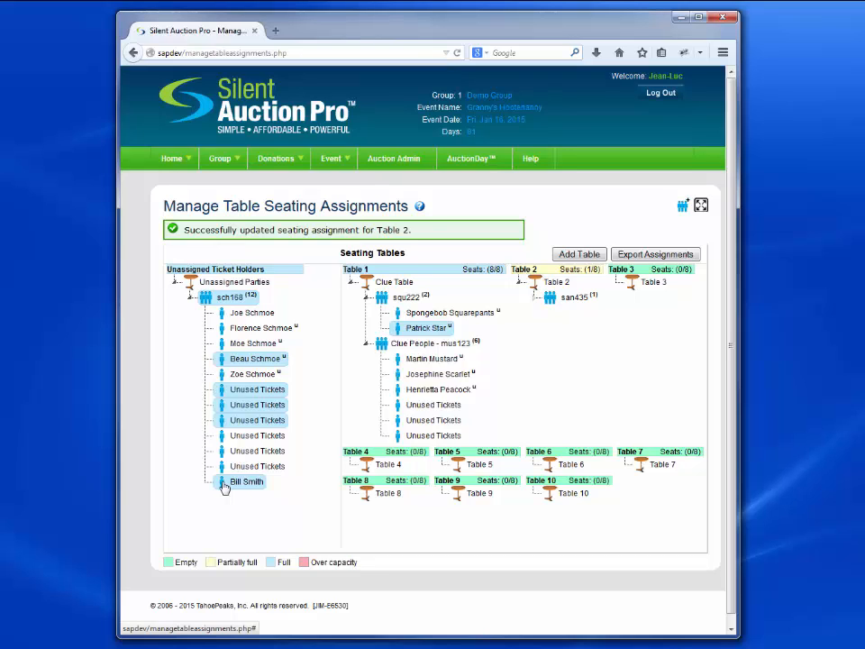
pyautogui.rightClick(224, 487)
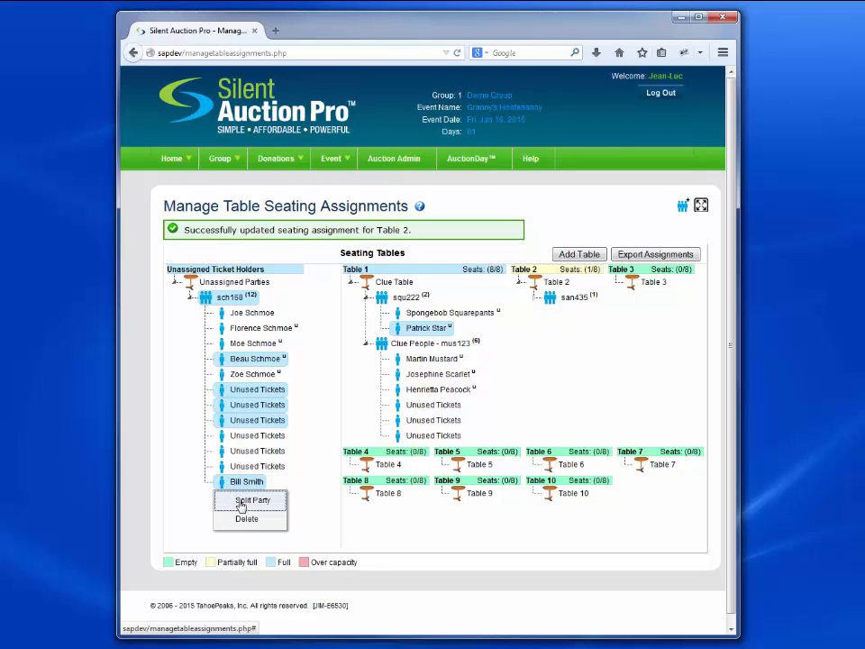
pyautogui.click(240, 503)
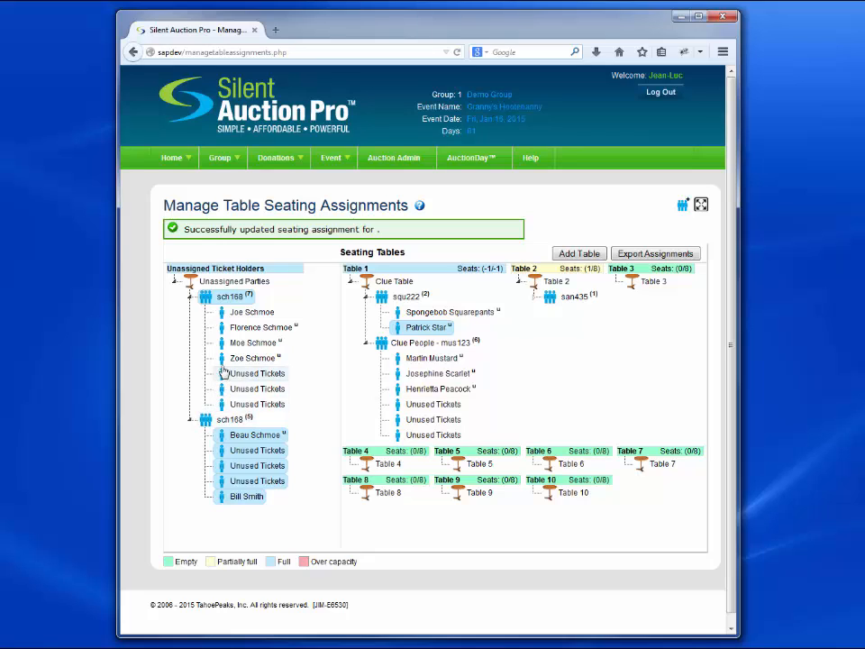
pyautogui.moveTo(224, 362); pyautogui.dragTo(229, 439)
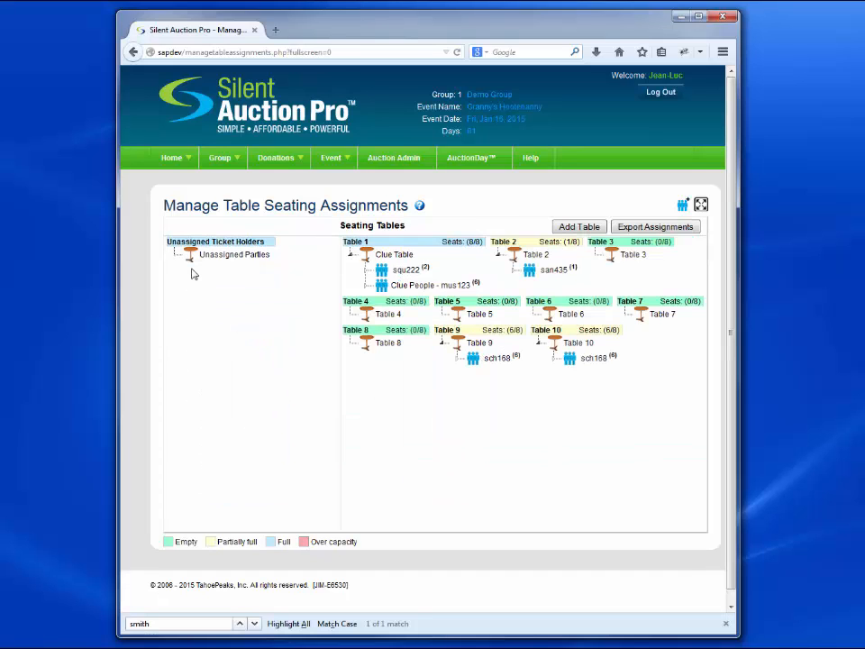
# Expand all seated parties and search the page for an attendee by last name
pyautogui.click(682, 207)
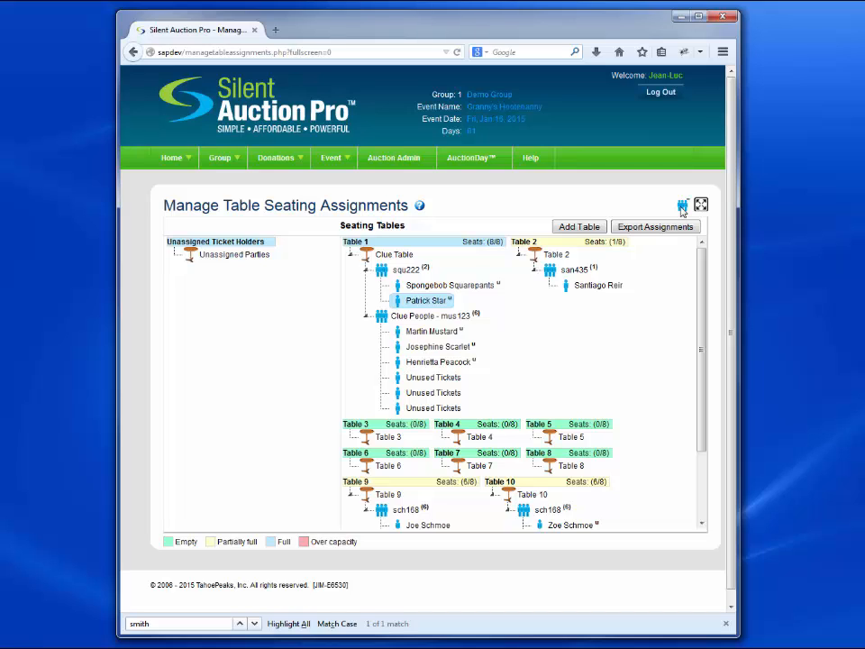
pyautogui.hotkey('ctrl', 'f')
pyautogui.write('smith')
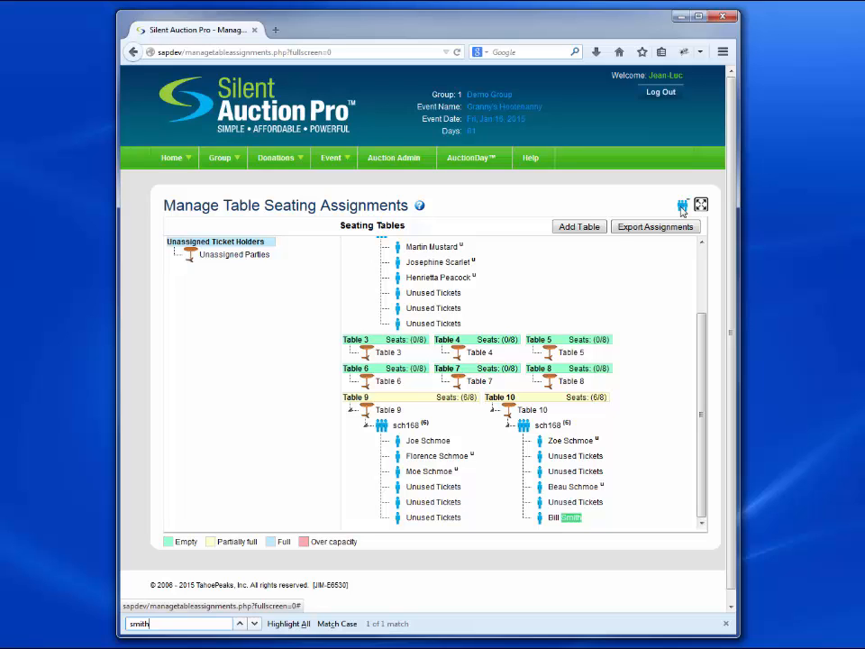
pyautogui.click(682, 207)
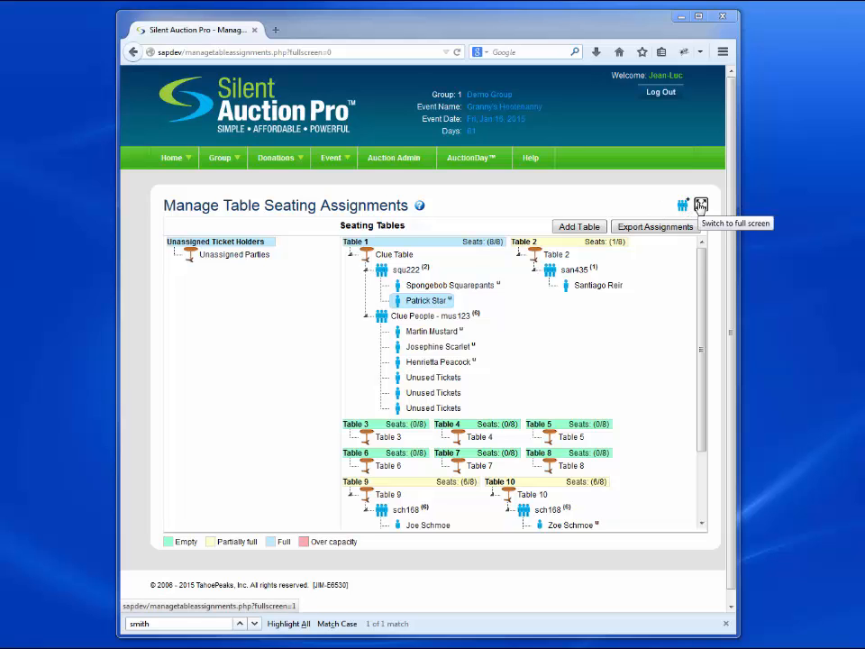
# View the seating assignments in full screen and return to the normal page view
pyautogui.click(701, 206)
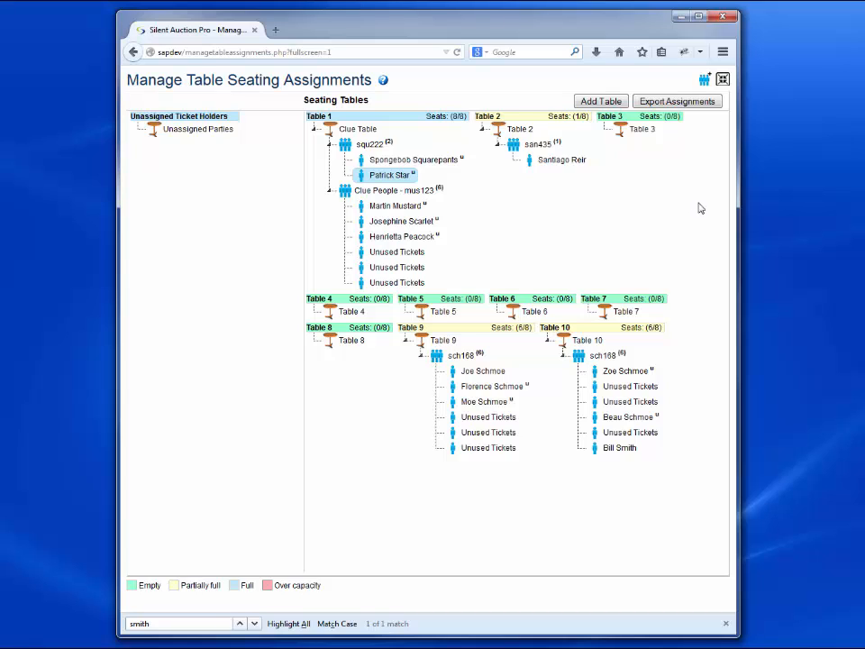
pyautogui.click(723, 81)
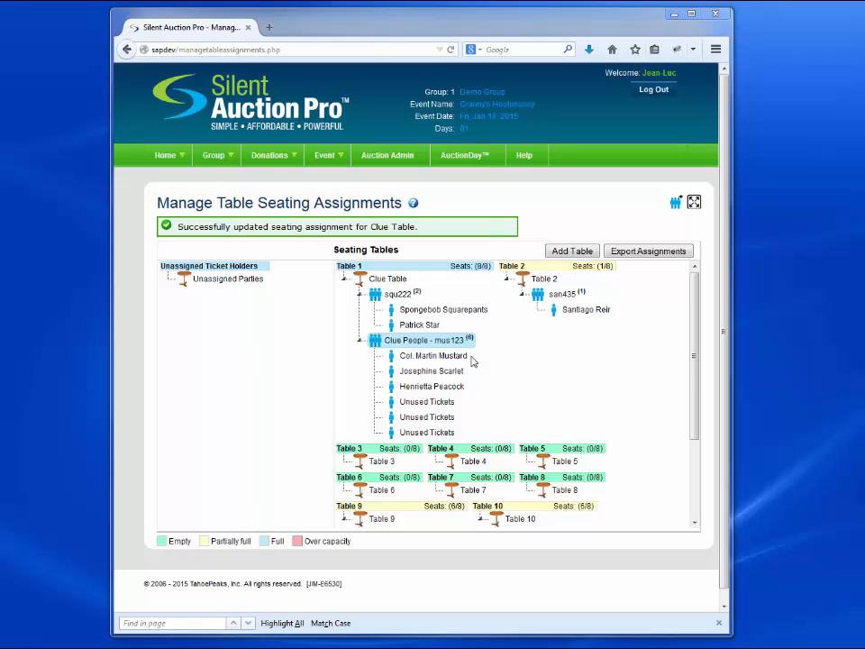
# At the Clue Table, move the Clue People party above squ222 and its third attendee above the second
pyautogui.moveTo(377, 340); pyautogui.dragTo(383, 292)
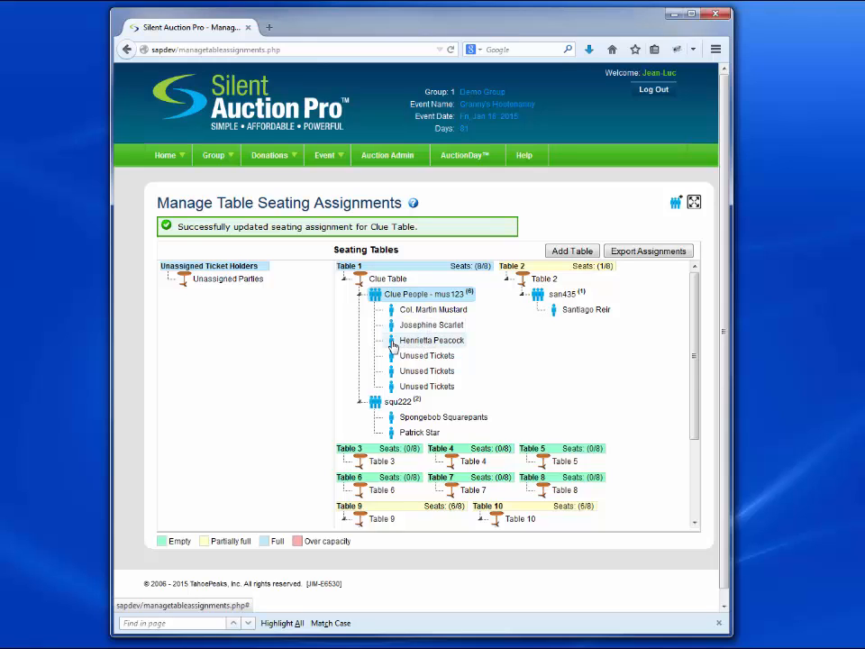
pyautogui.moveTo(393, 346); pyautogui.dragTo(393, 322)
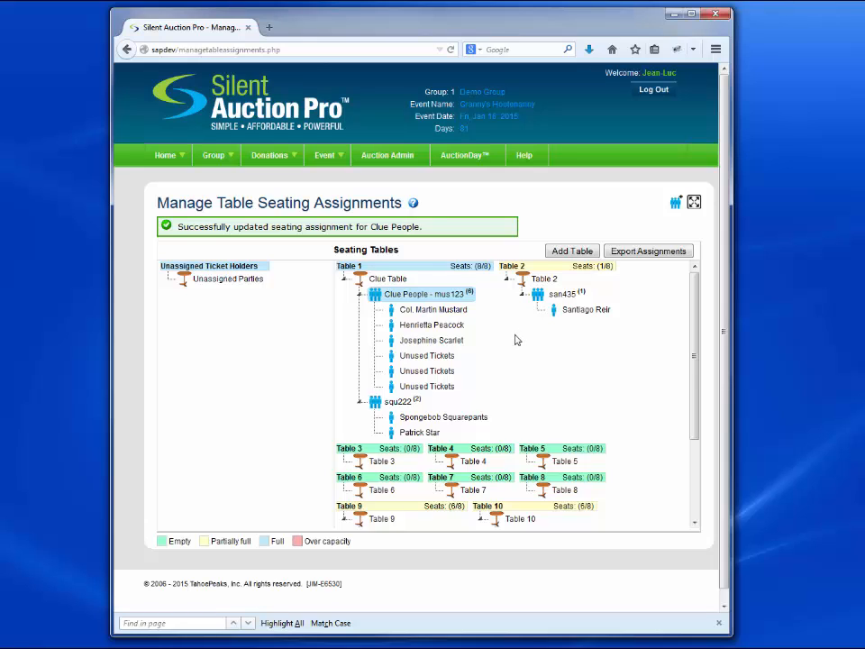
# Export the seating assignments and open my-data.csv in Microsoft Excel
pyautogui.click(636, 254)
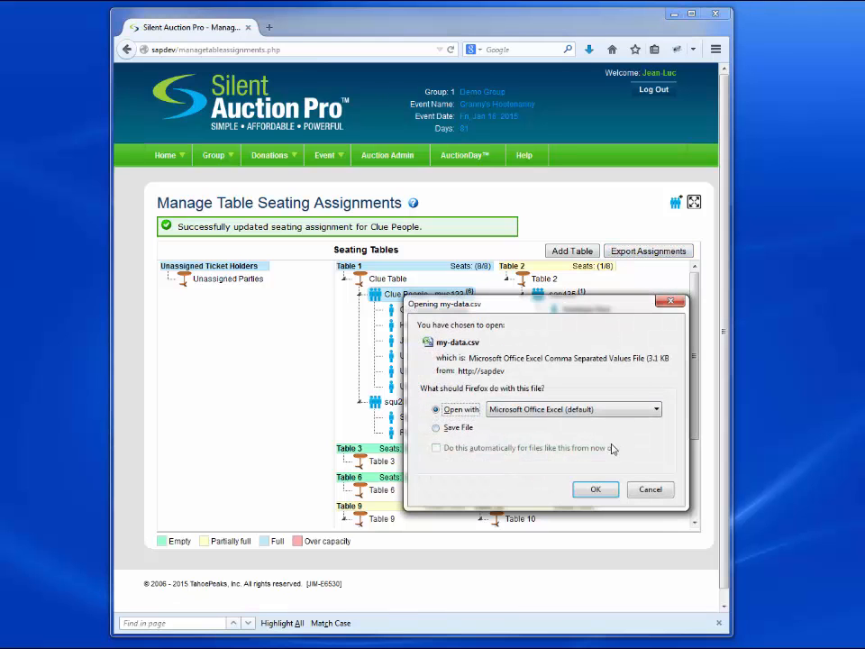
pyautogui.click(596, 489)
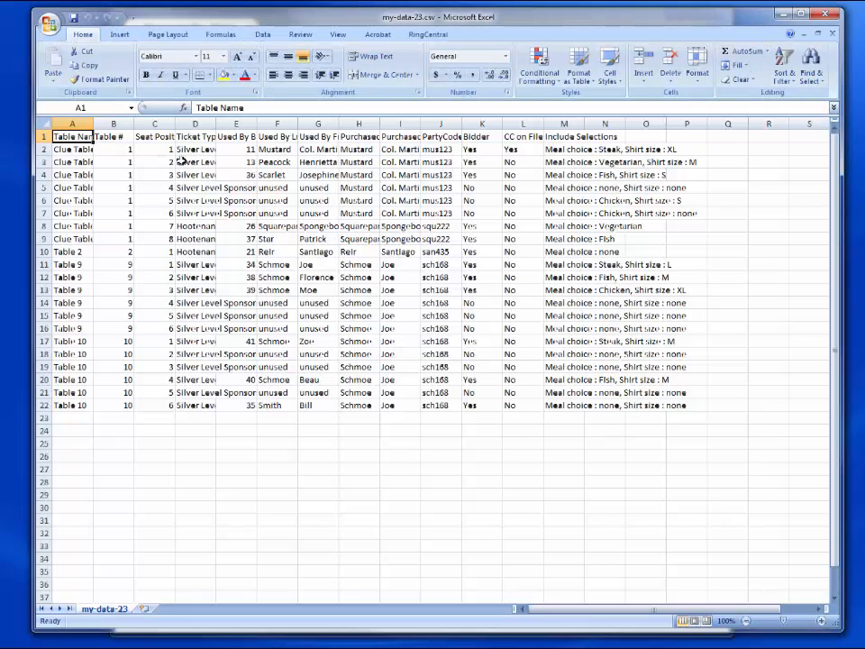
# Widen columns A, D, F and G so the table names, ticket types and attendee names fit
pyautogui.moveTo(93, 123); pyautogui.dragTo(103, 124)
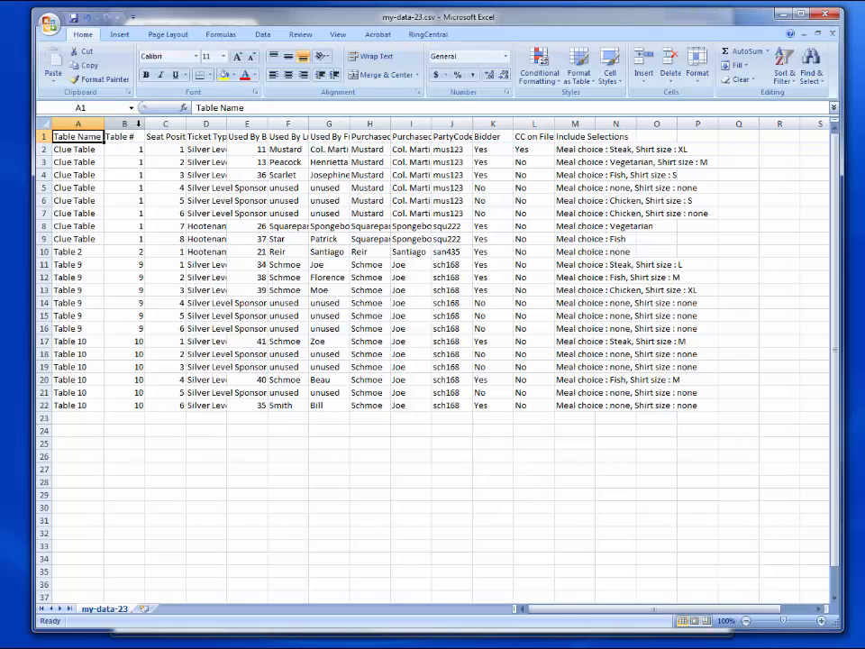
pyautogui.doubleClick(227, 124)
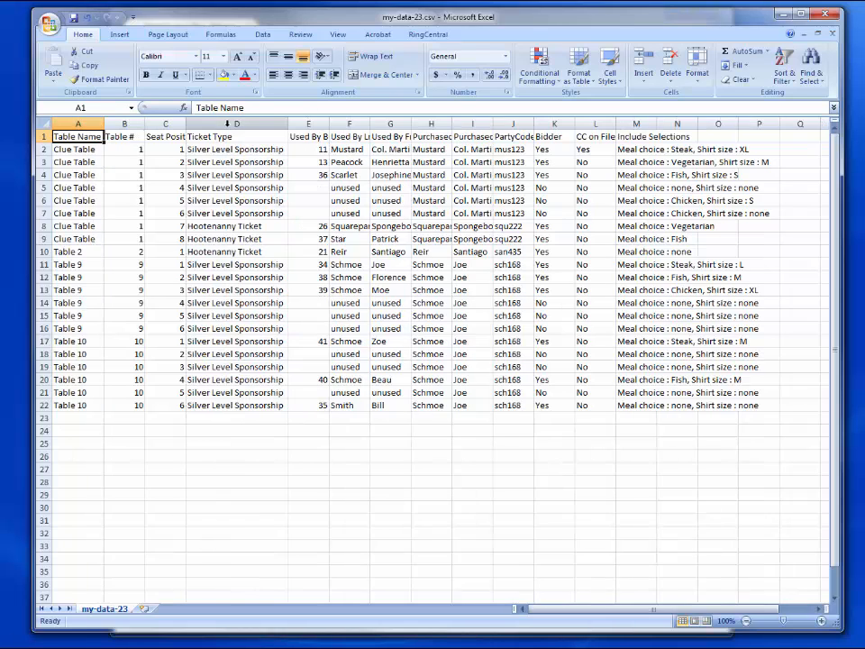
pyautogui.doubleClick(370, 123)
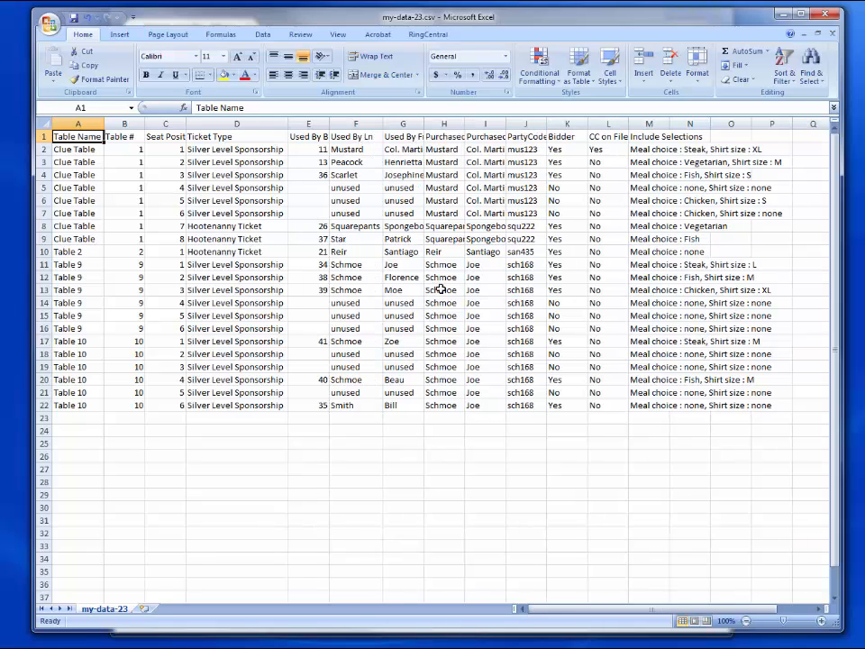
pyautogui.doubleClick(424, 123)
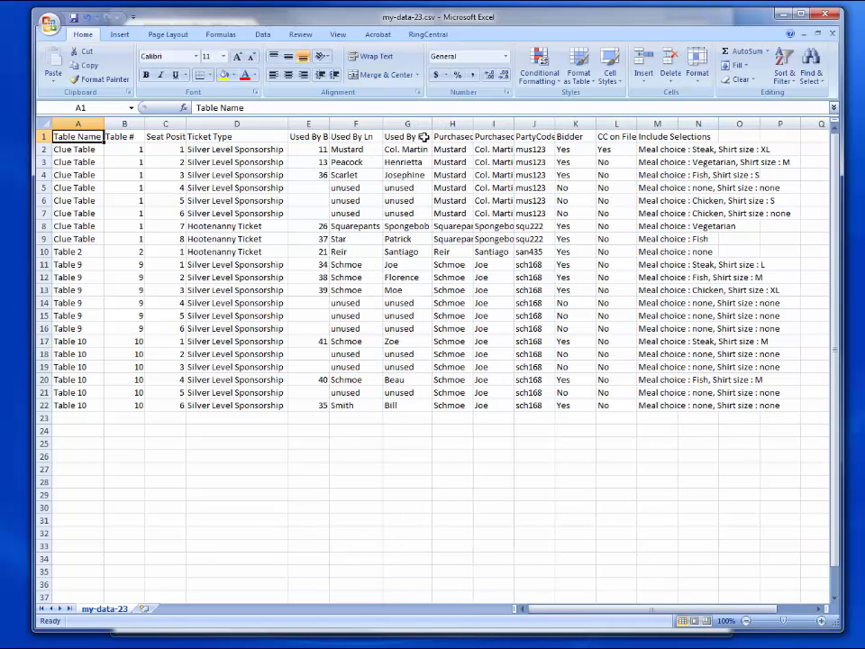